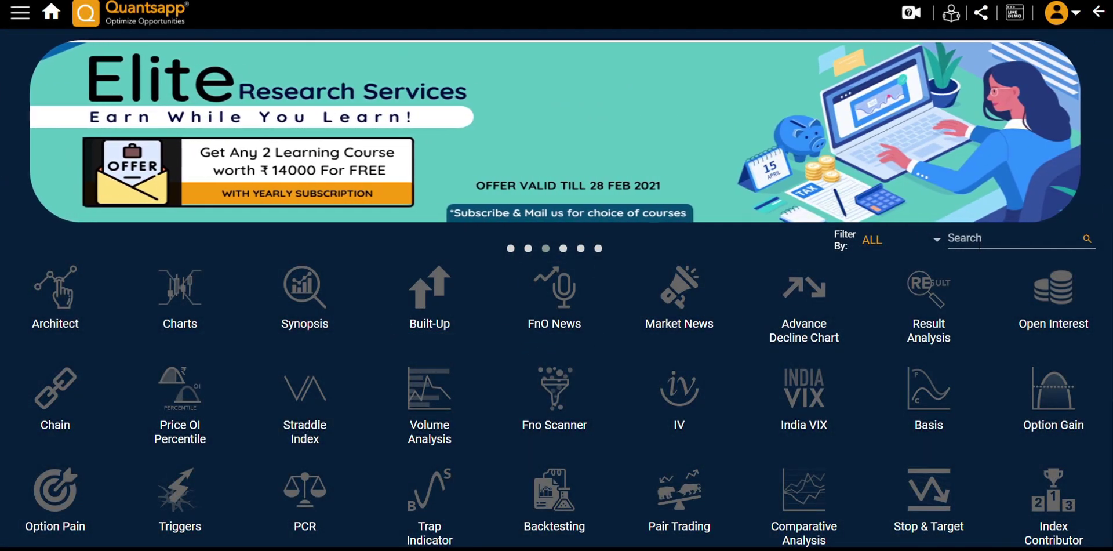
Search the home tool list for 'bui'
click(980, 242)
text(hey)
key(BackSpace)
key(BackSpace)
key(BackSpace)
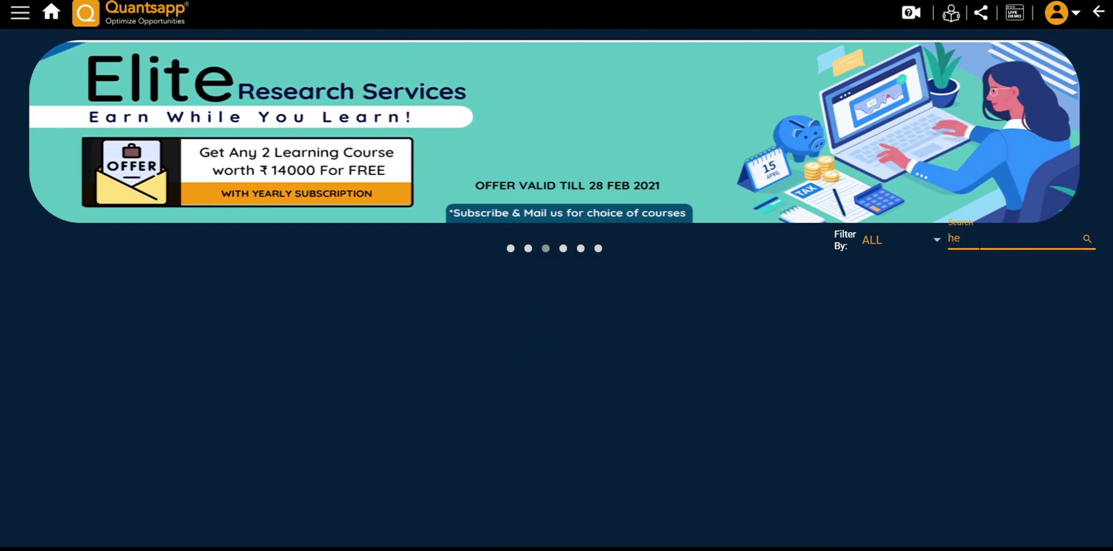
text(bui)
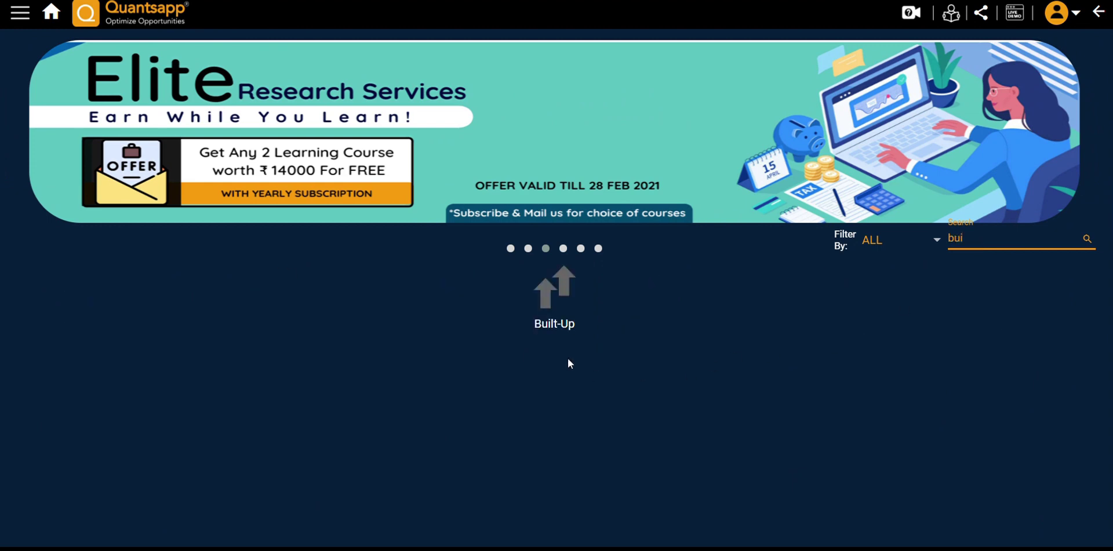
Open the Built-Up tool's Scrip Cycle heatmap
click(556, 299)
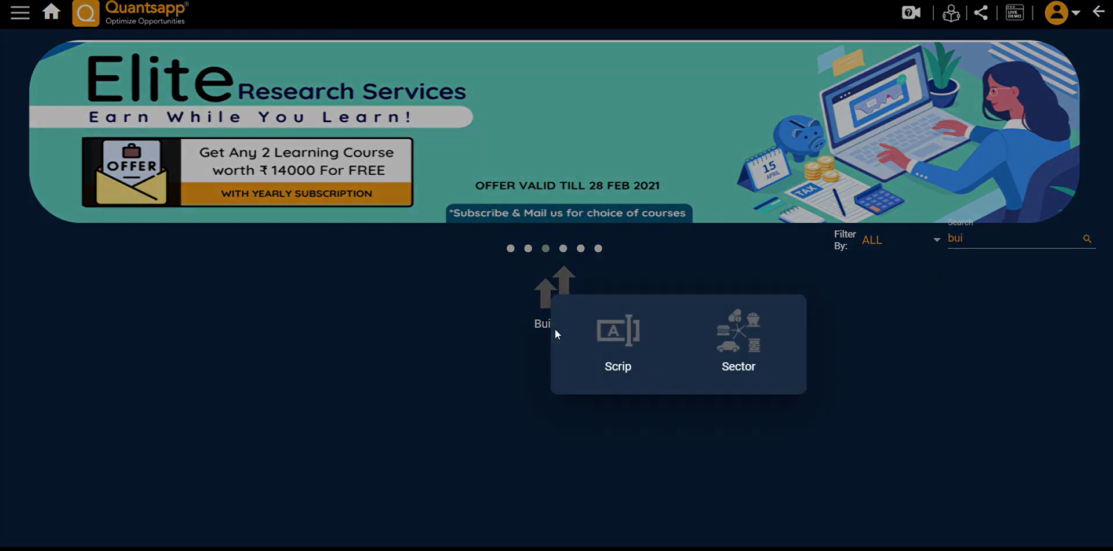
click(637, 368)
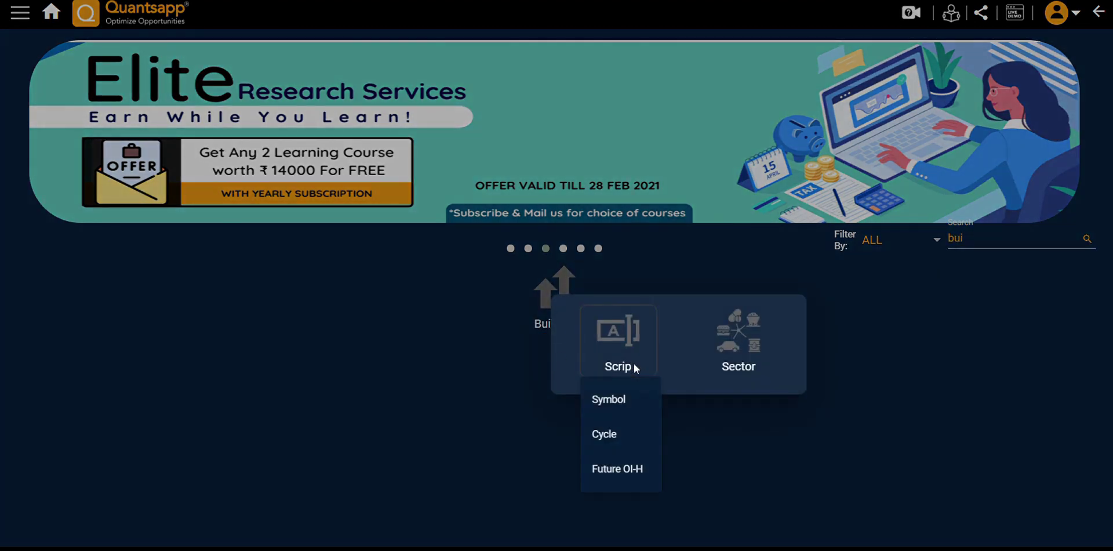
click(641, 436)
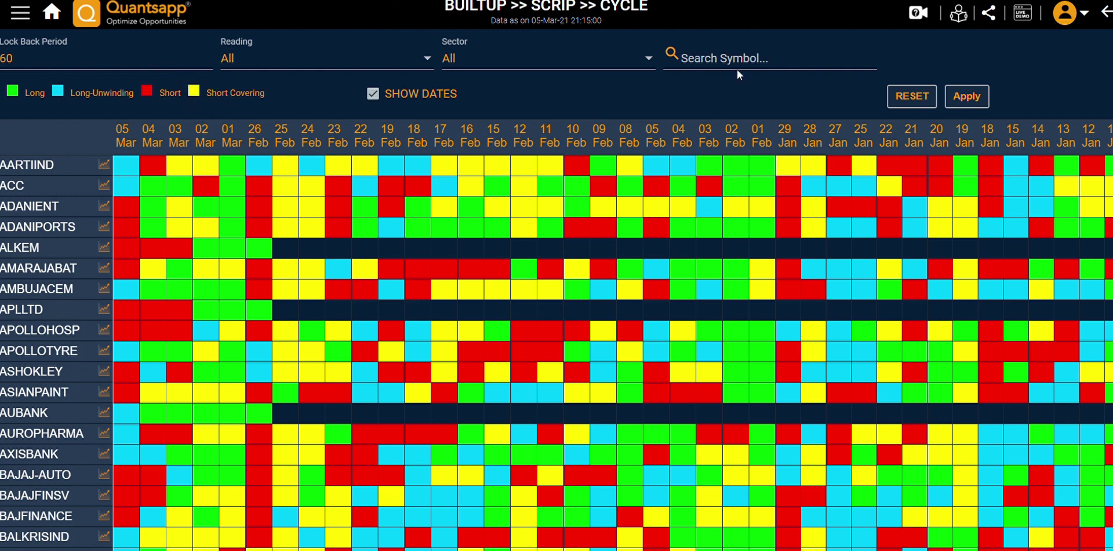
click(802, 70)
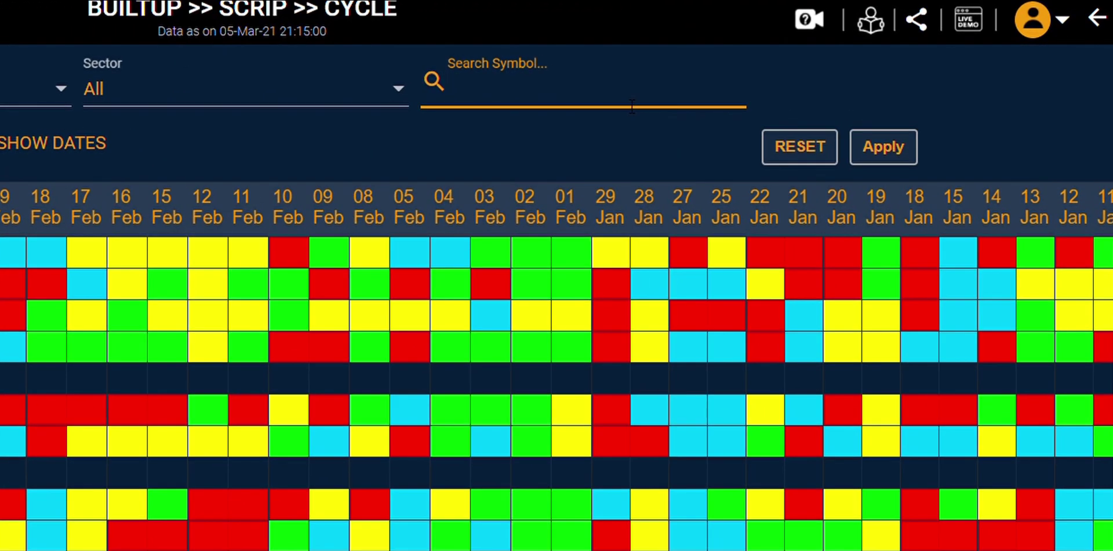
text(nifty)
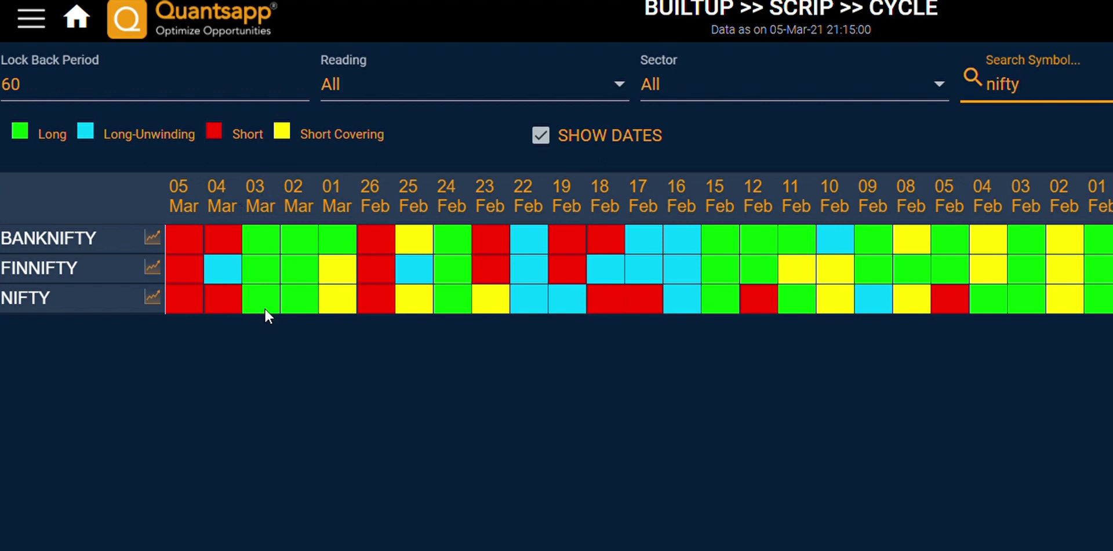
click(274, 335)
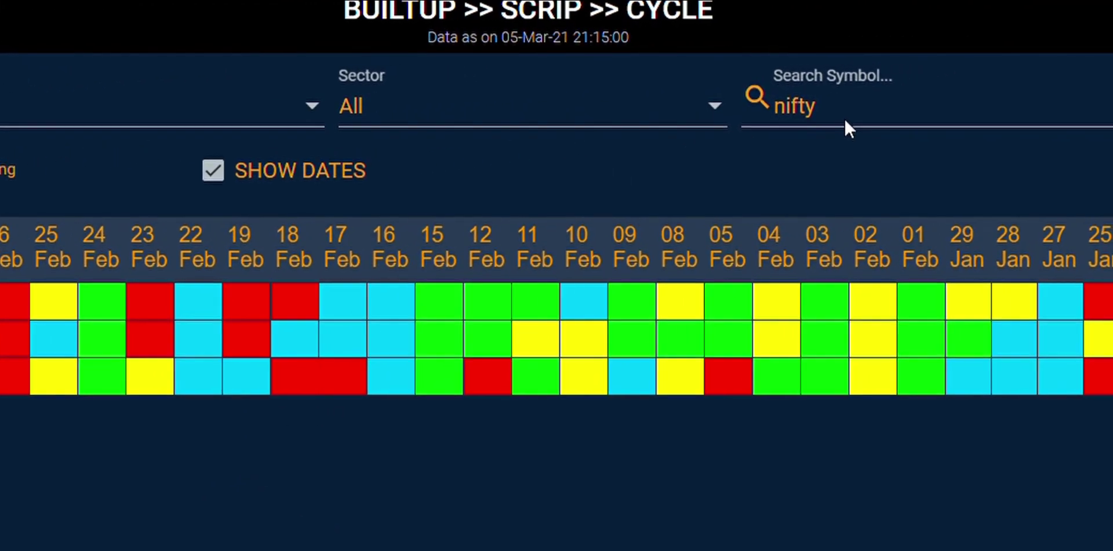
click(1042, 93)
key(BackSpace)
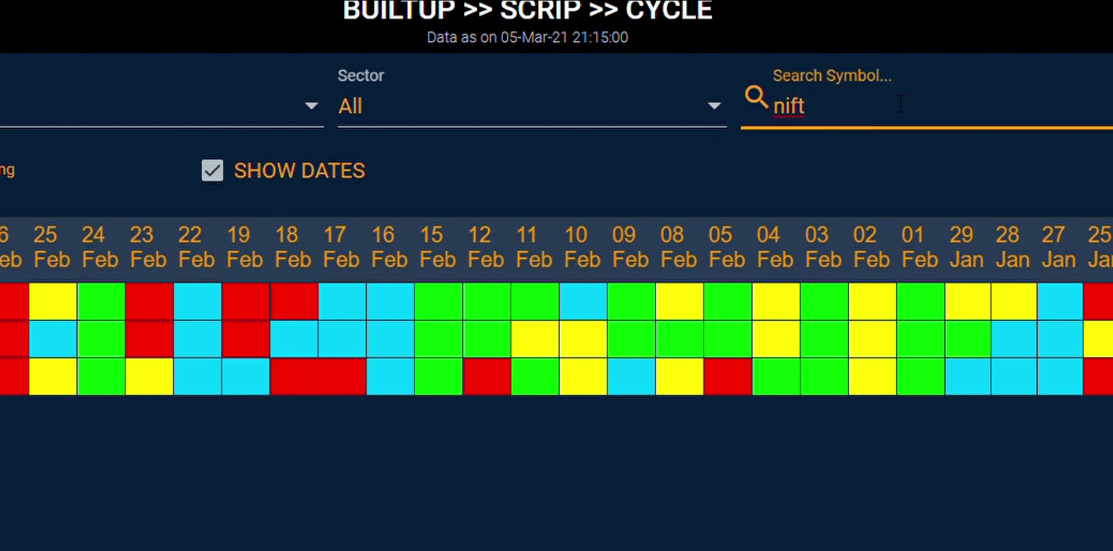
key(BackSpace)
key(BackSpace)
key(BackSpace)
key(BackSpace)
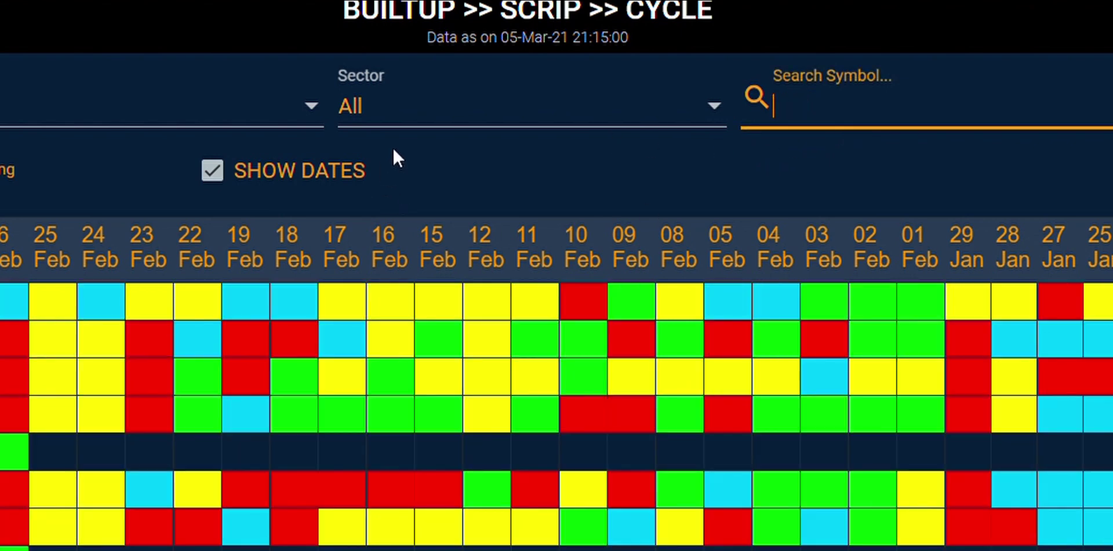
click(437, 123)
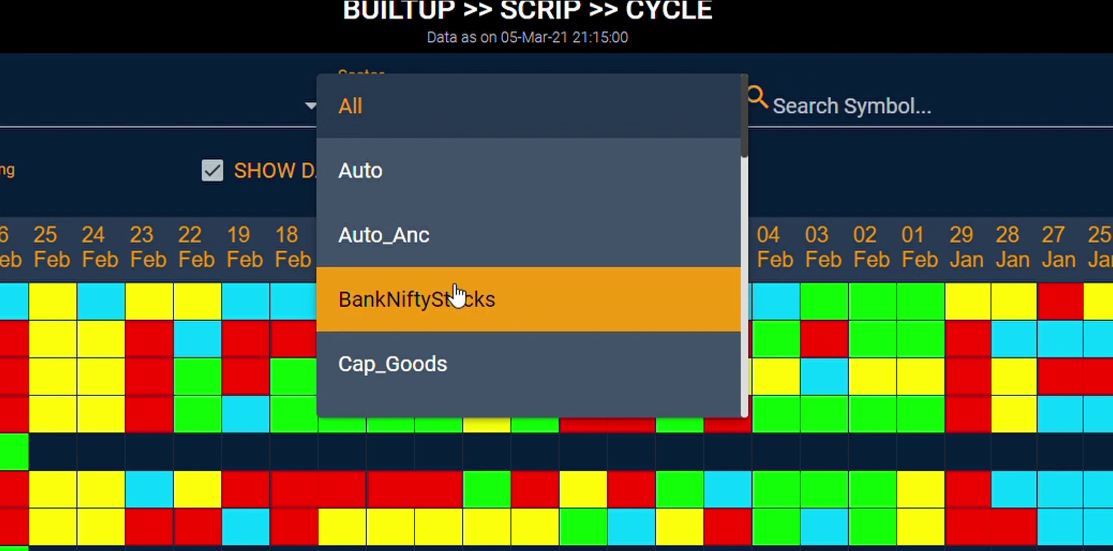
scroll(458, 296, down, 1)
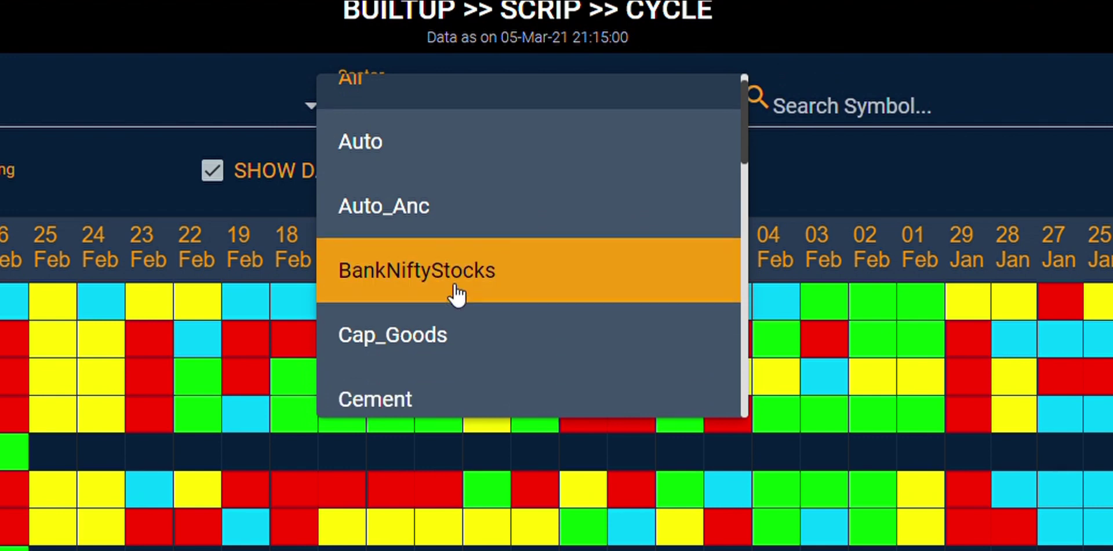
click(457, 293)
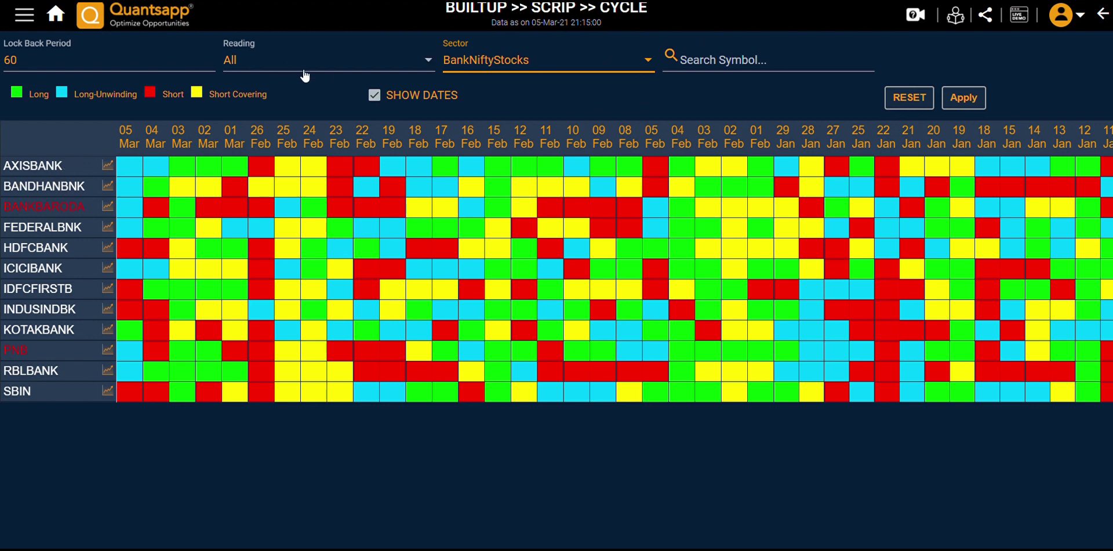
click(559, 65)
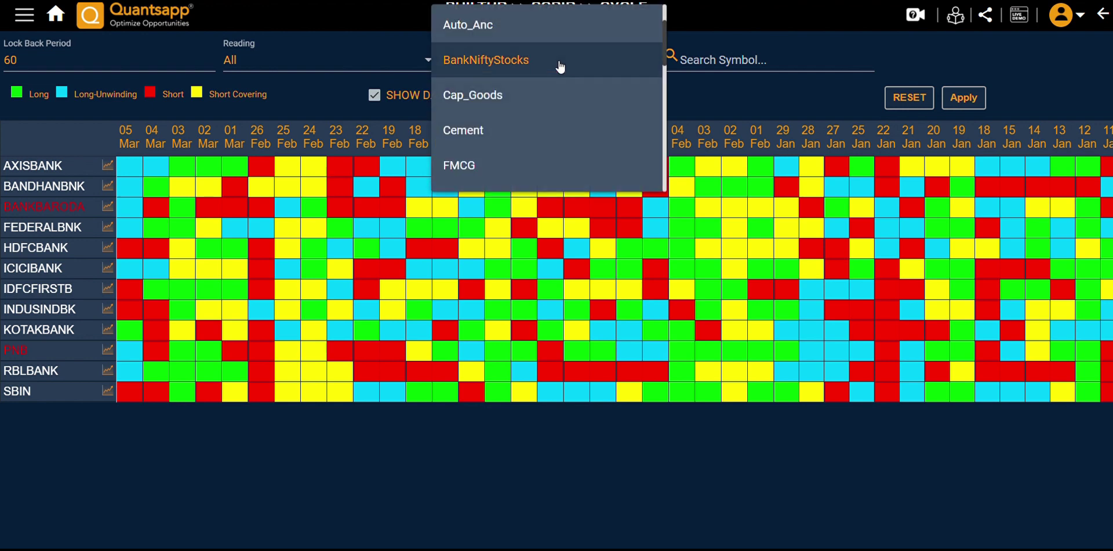
scroll(559, 67, up, 2)
click(502, 26)
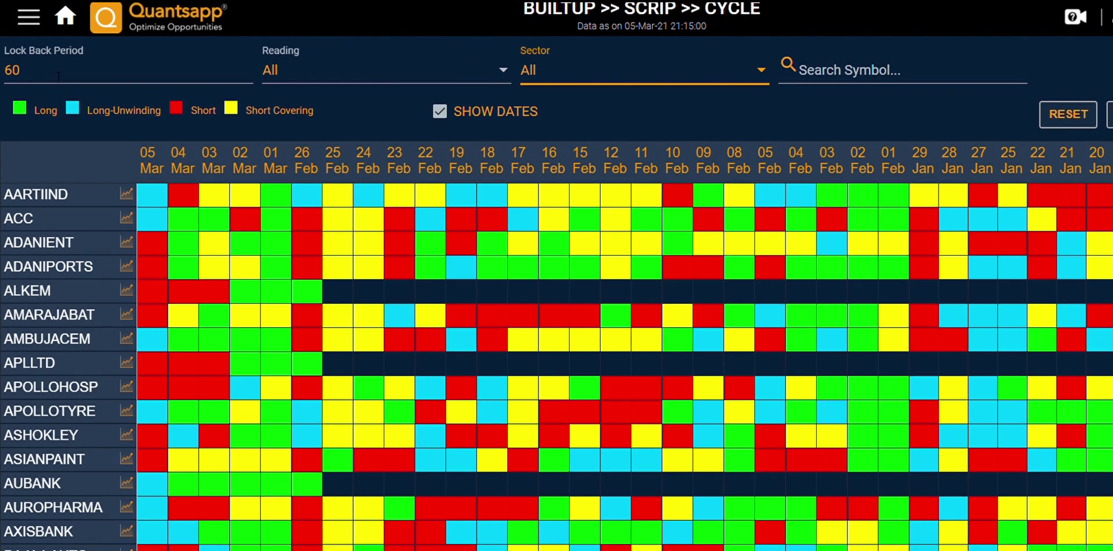
Apply an 8-day lookback with L (Long) reading and count 5 to the heatmap
double_click(51, 66)
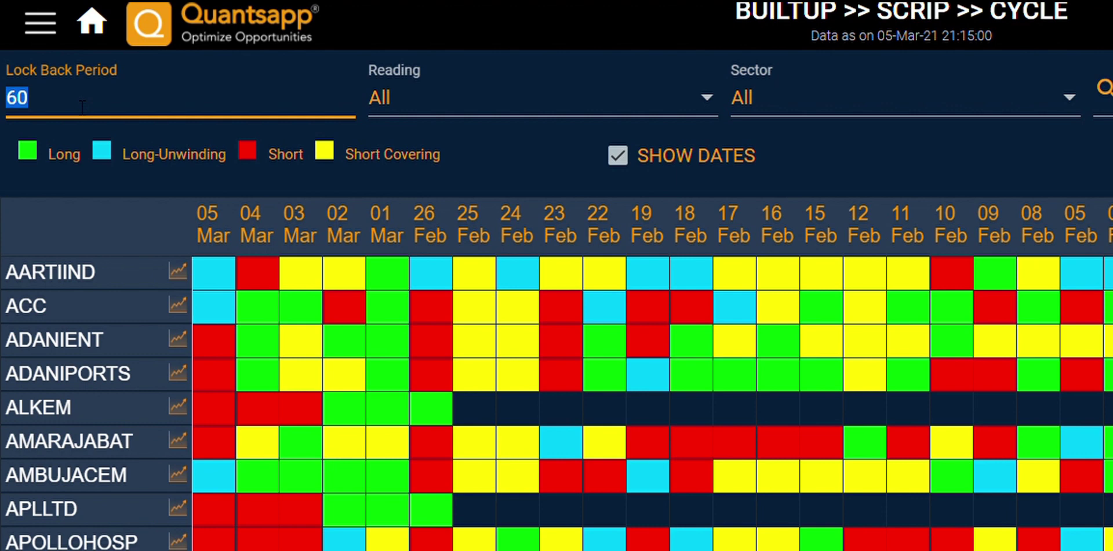
key(BackSpace)
text(8)
click(456, 116)
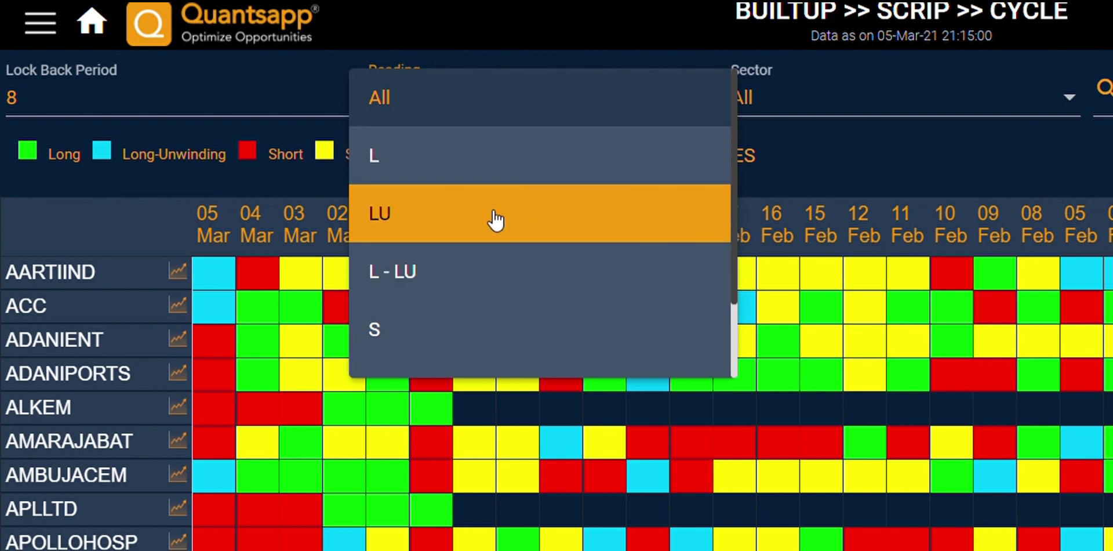
click(424, 154)
click(782, 103)
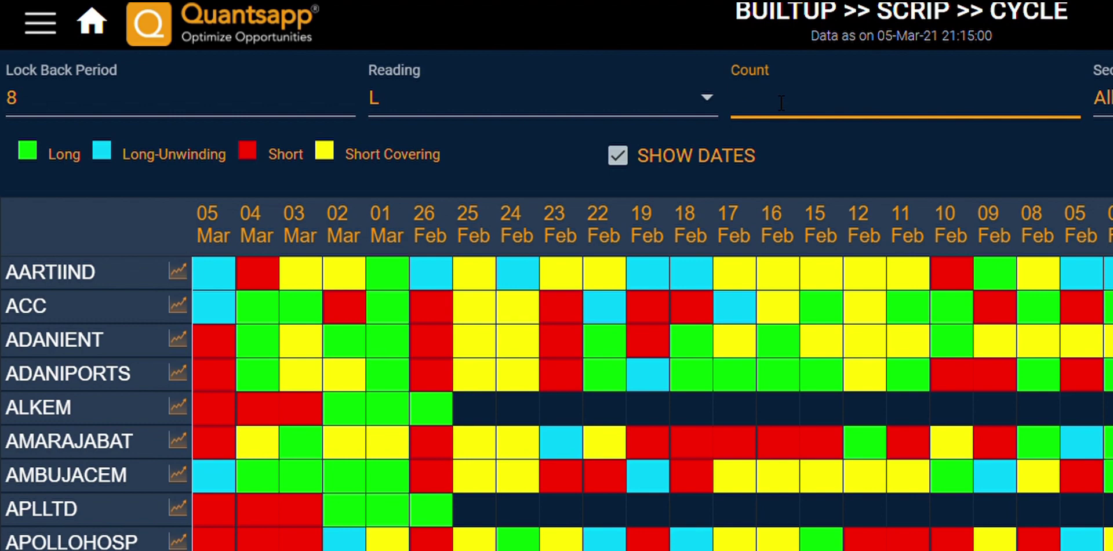
text(5)
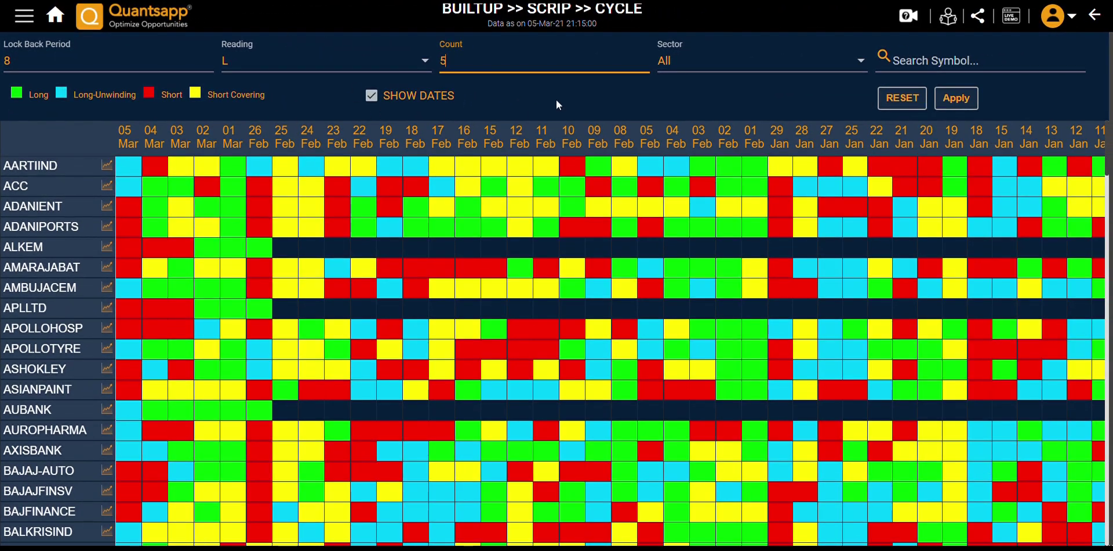
click(954, 94)
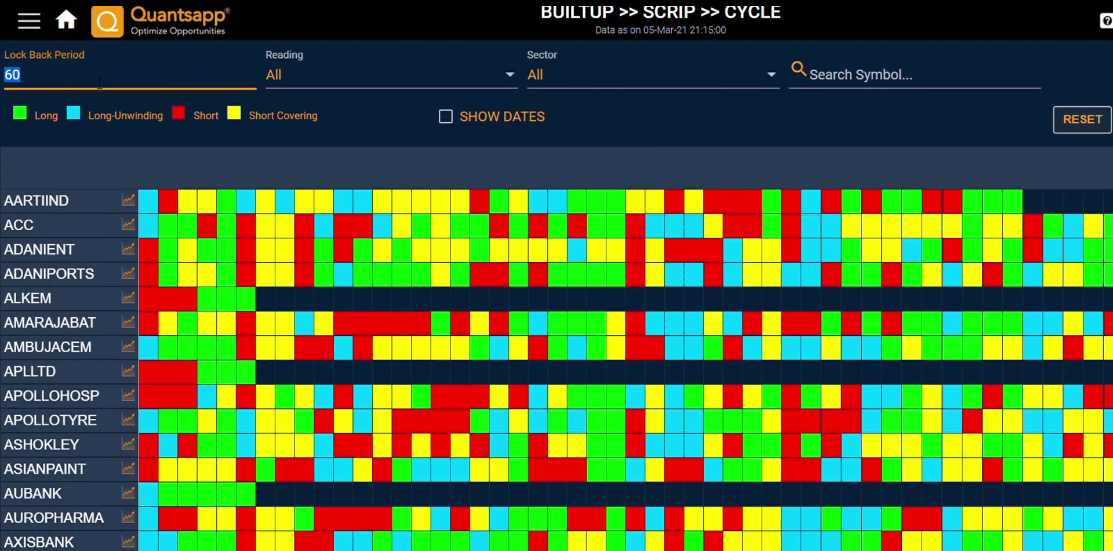
Apply a 20-day lookback with L (Long) reading and count 8
text(20)
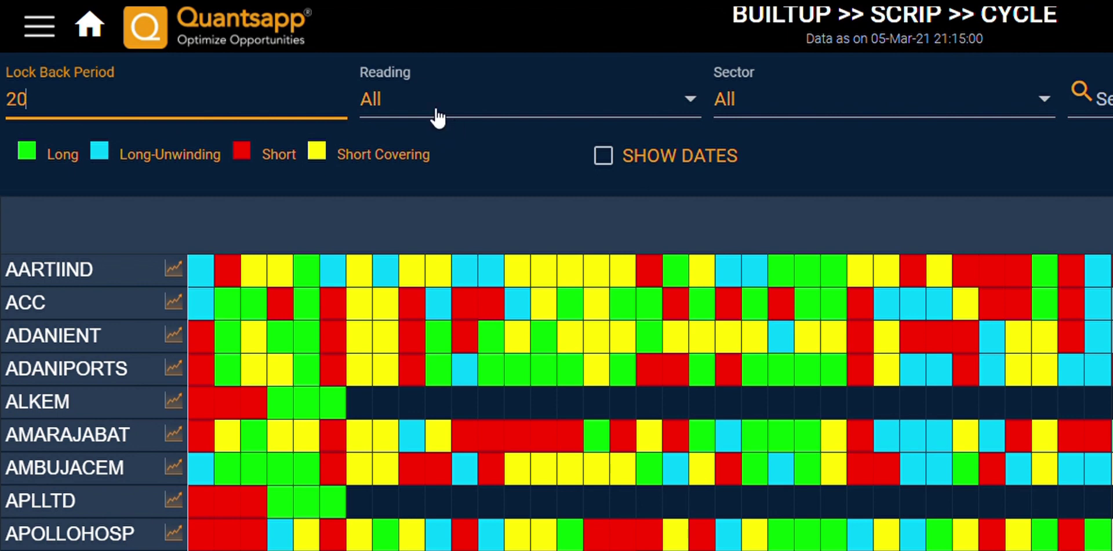
click(438, 111)
click(435, 166)
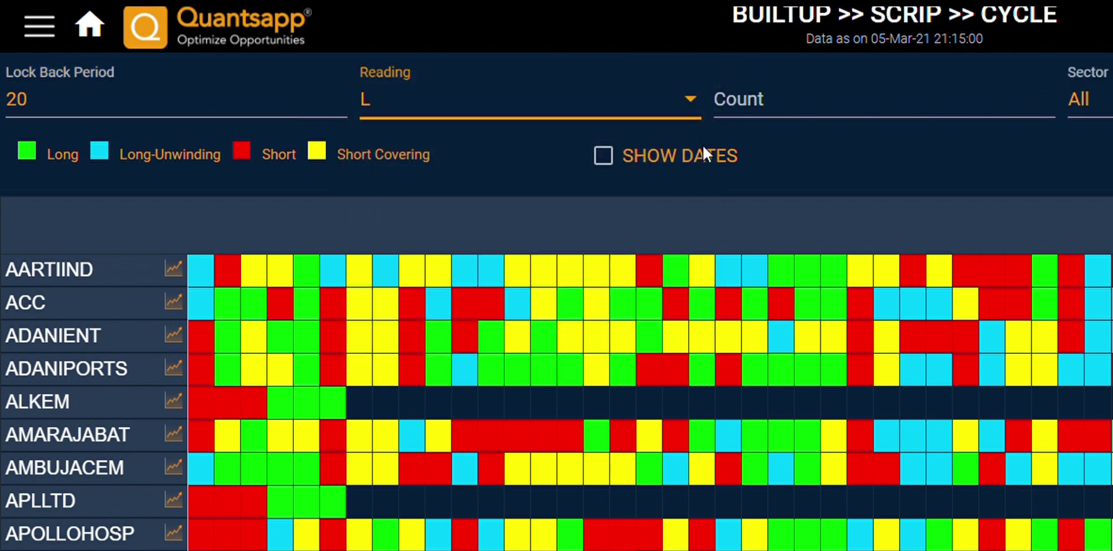
click(796, 109)
text(8)
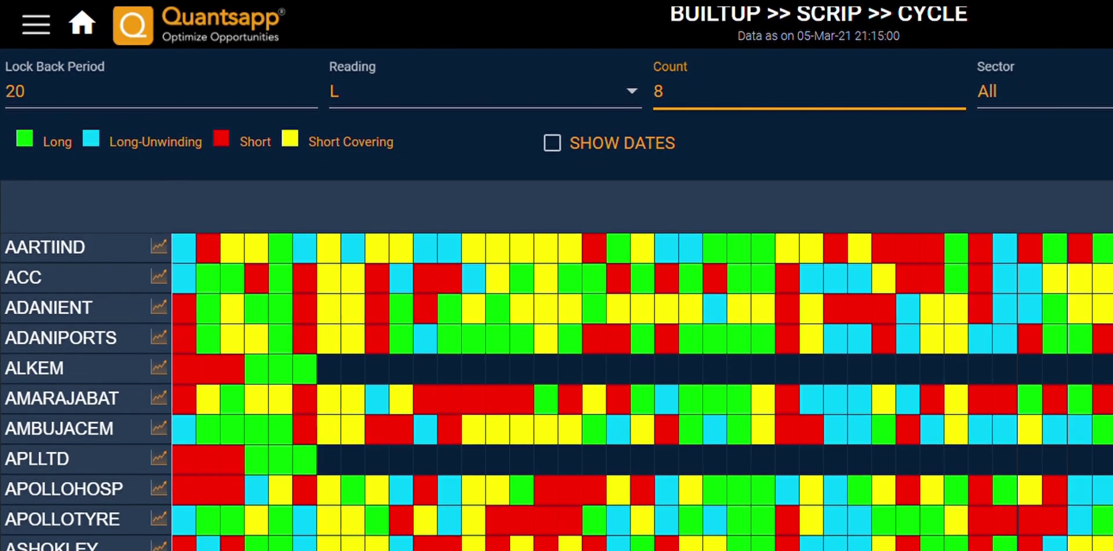
click(1000, 112)
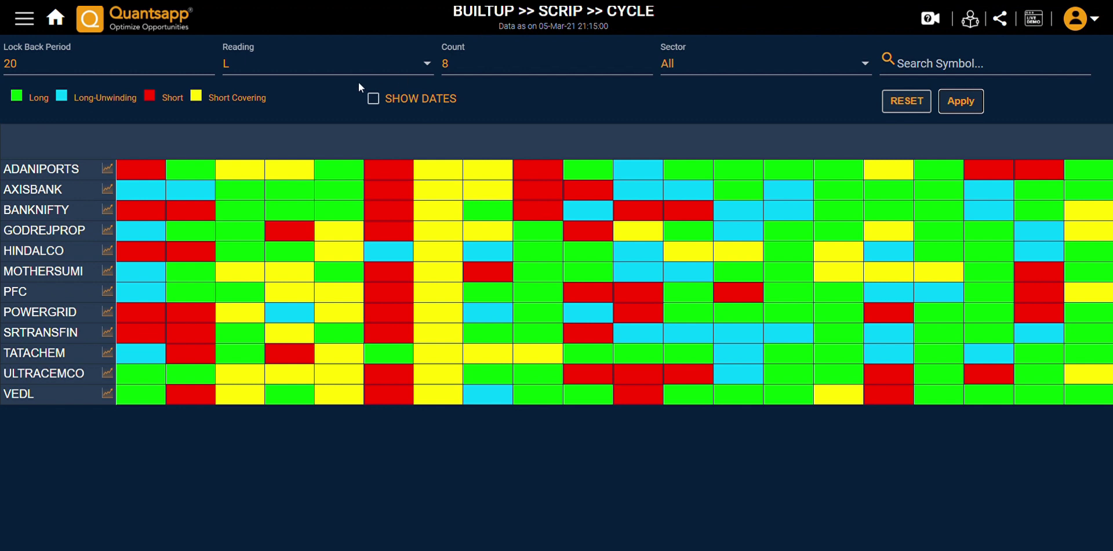
Switch the reading to S (Short) and show dates above the heatmap columns
click(318, 72)
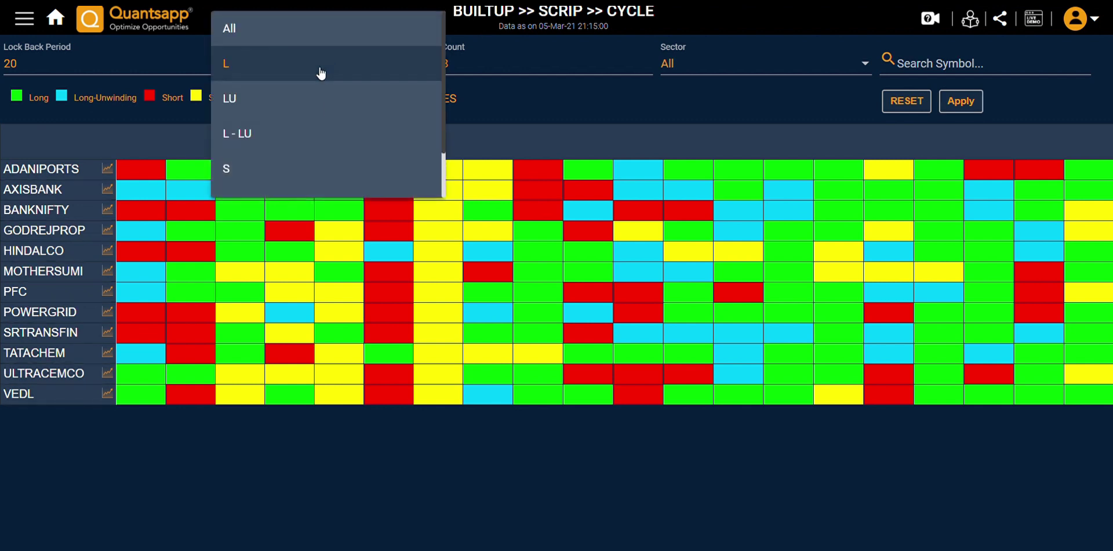
click(275, 183)
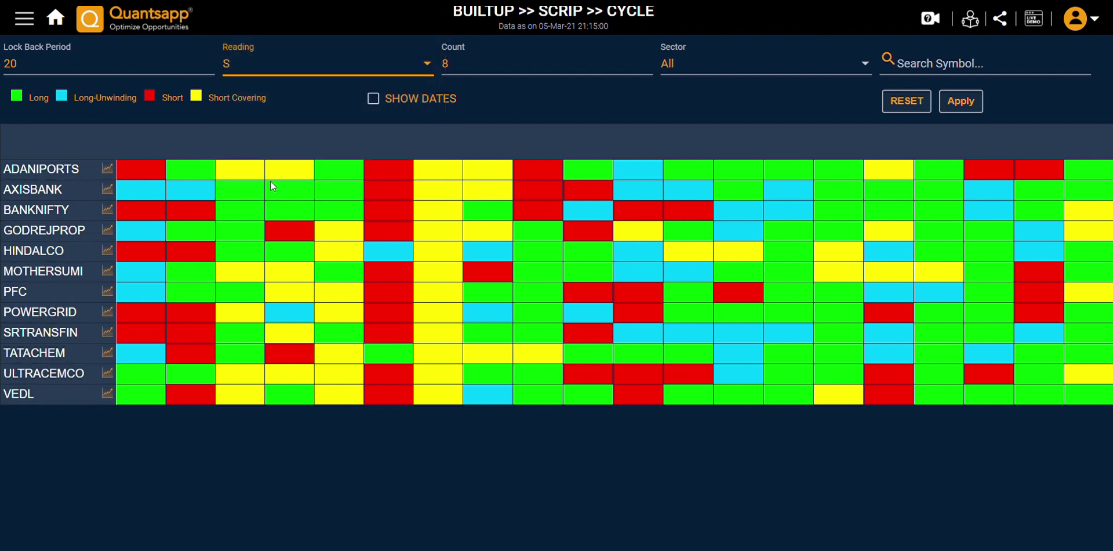
click(352, 65)
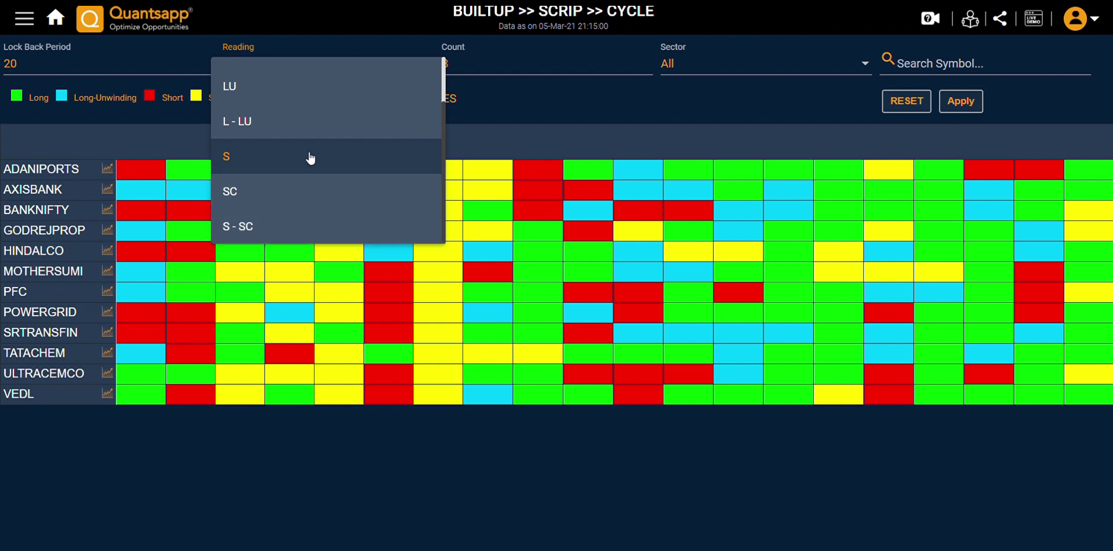
scroll(311, 156, up, 2)
scroll(345, 181, down, 2)
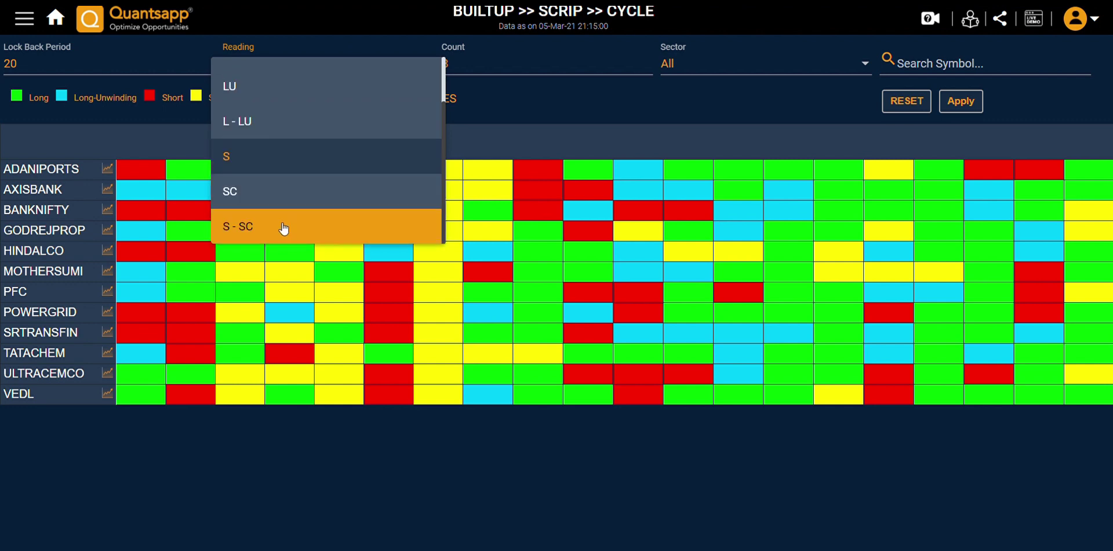
click(639, 130)
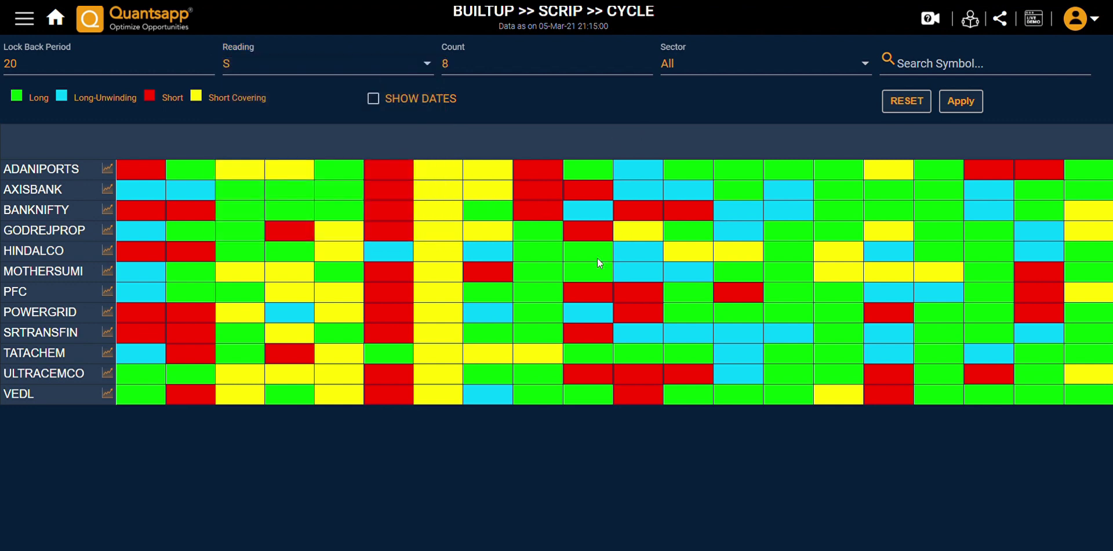
click(383, 104)
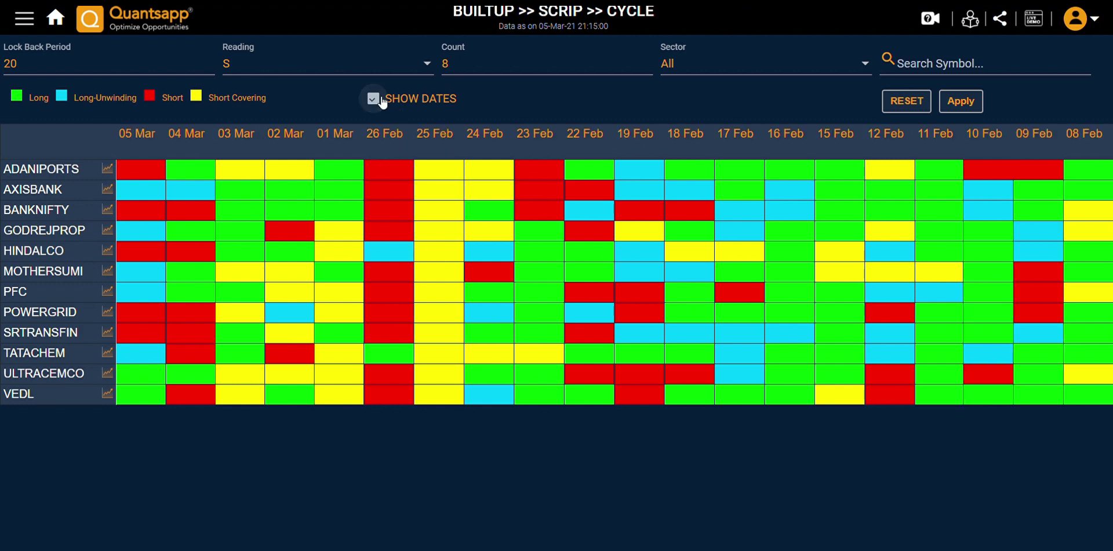